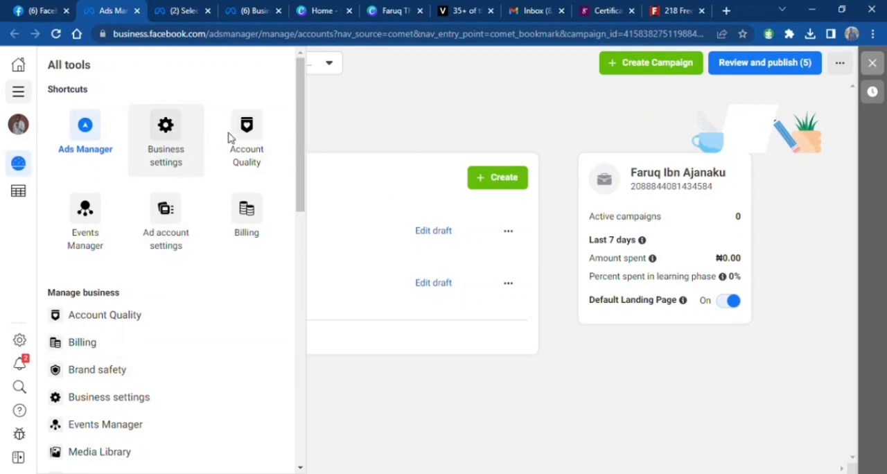
# - Open the form for creating a new ad account in the Phoenix Socials business settings
pyautogui.click(185, 11)
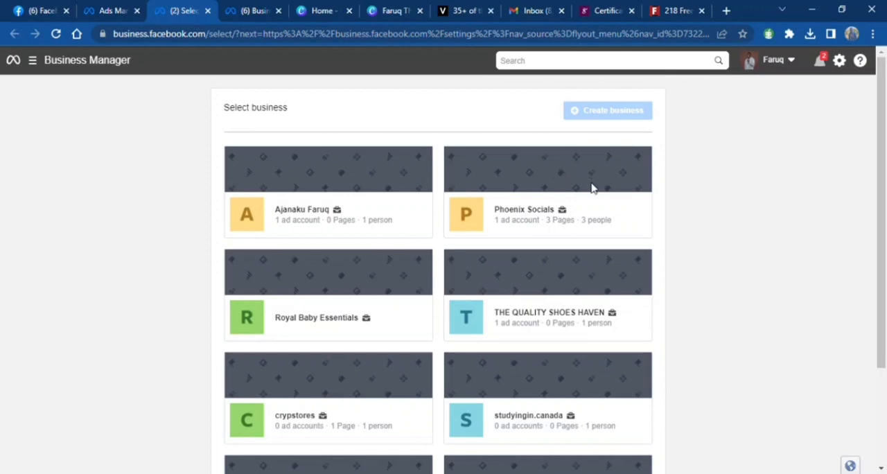
pyautogui.click(257, 12)
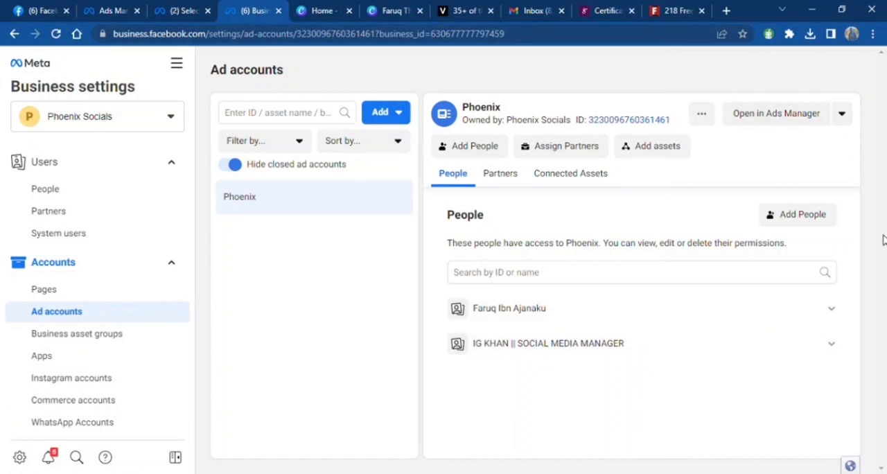
pyautogui.click(384, 115)
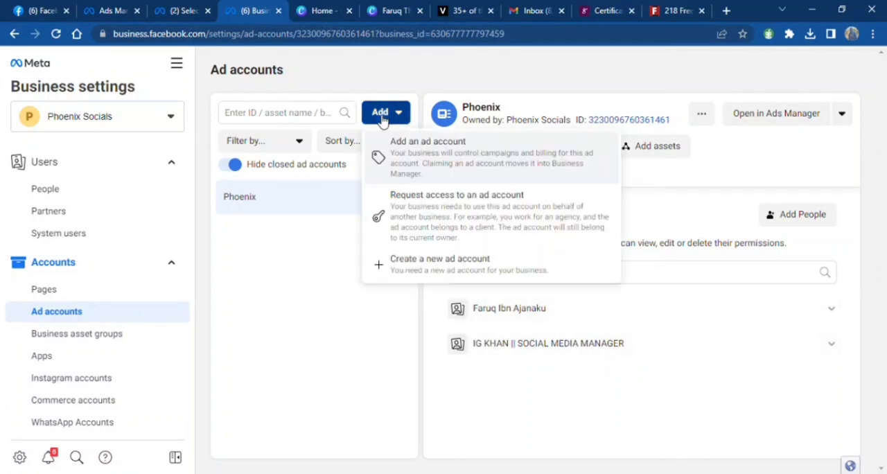
pyautogui.click(486, 270)
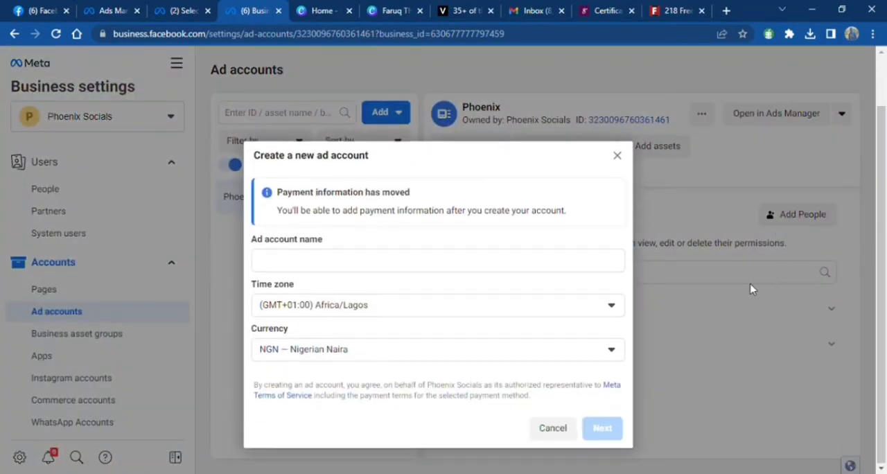
# - Name the new ad account "Test run Ad account" and create it for My business (Phoenix Socials)
pyautogui.click(339, 265)
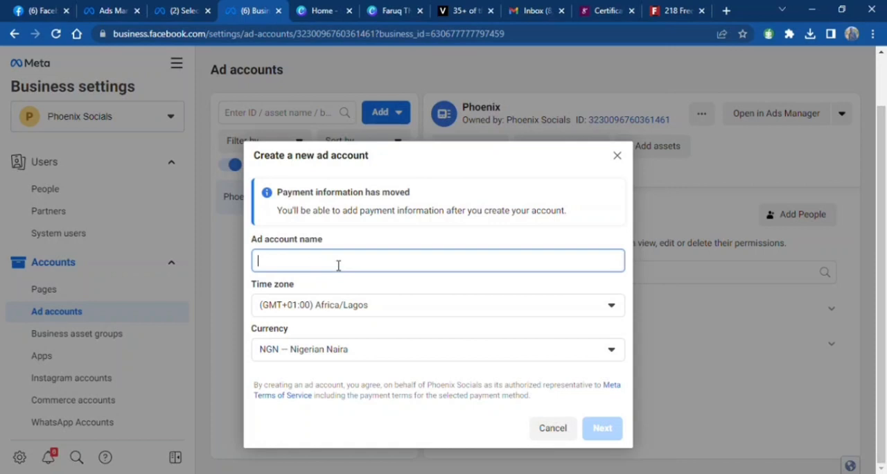
pyautogui.write('Test run Ad account')
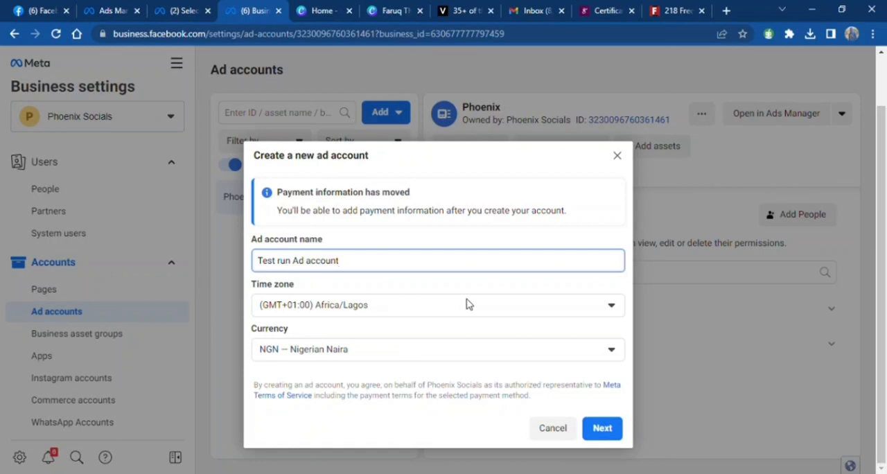
pyautogui.click(602, 428)
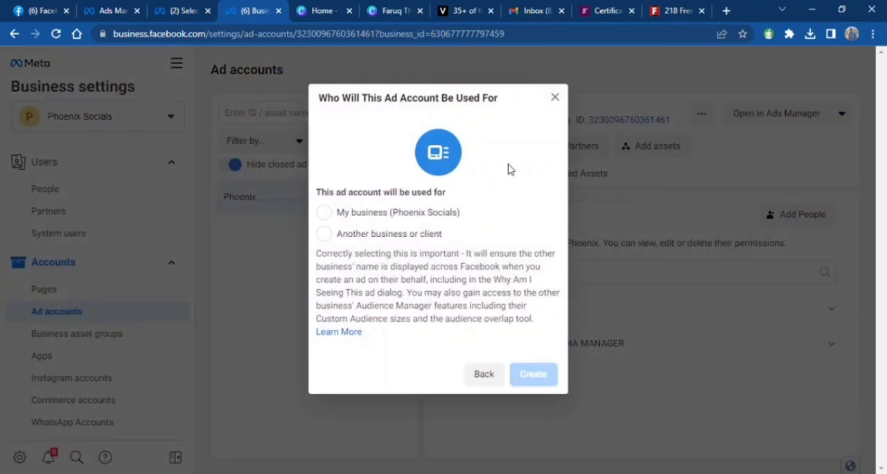
pyautogui.click(326, 213)
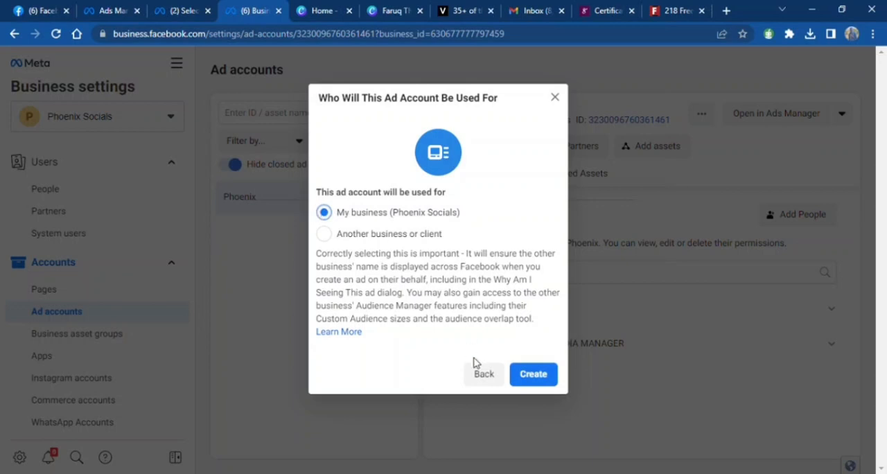
pyautogui.click(532, 378)
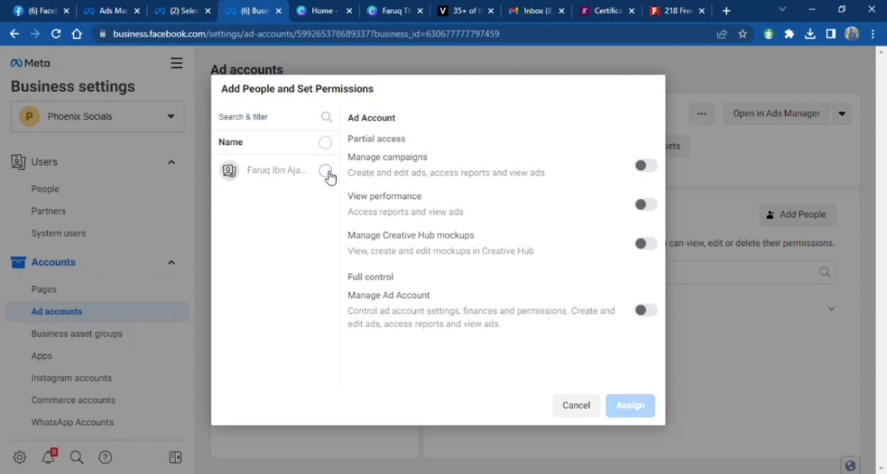
# - Assign the listed person full Manage Ad Account control and exit the setup without adding payment information
pyautogui.click(326, 171)
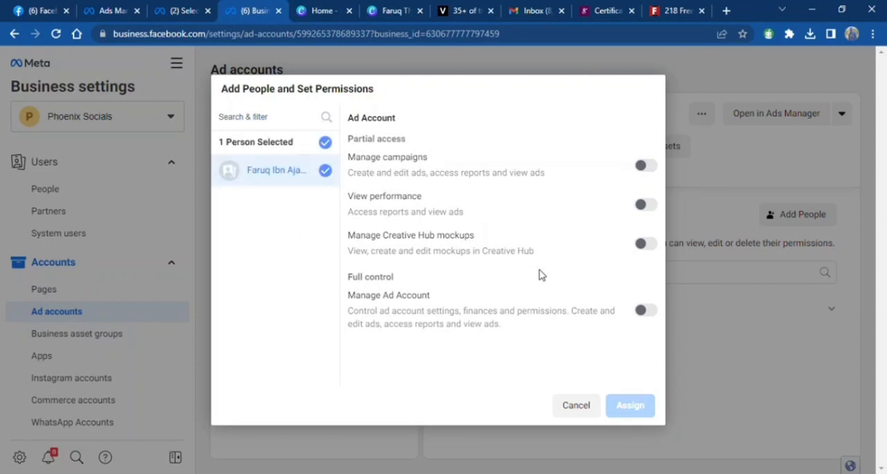
pyautogui.click(648, 167)
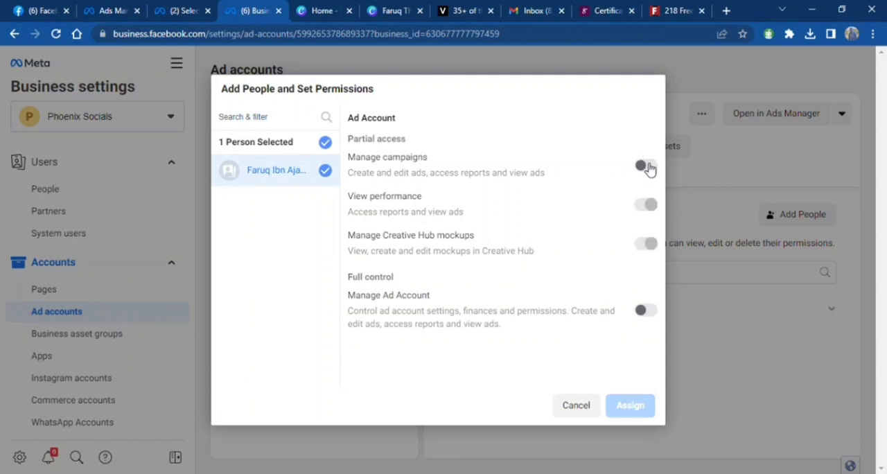
pyautogui.click(645, 311)
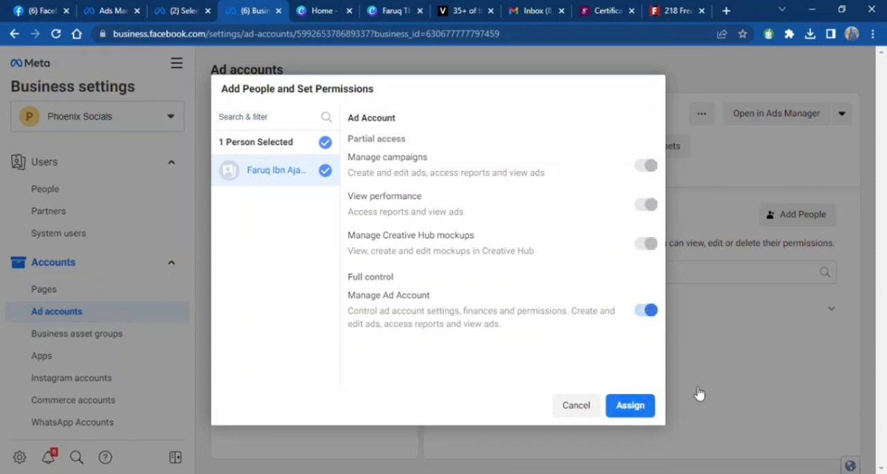
pyautogui.click(639, 409)
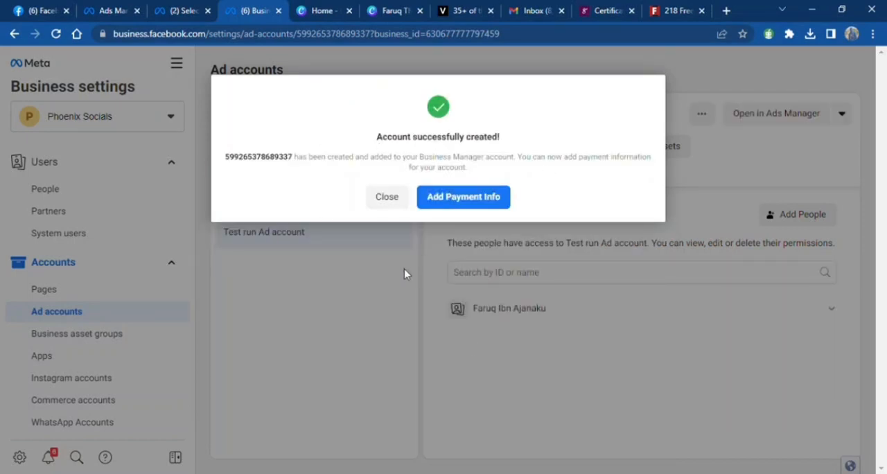
pyautogui.click(386, 197)
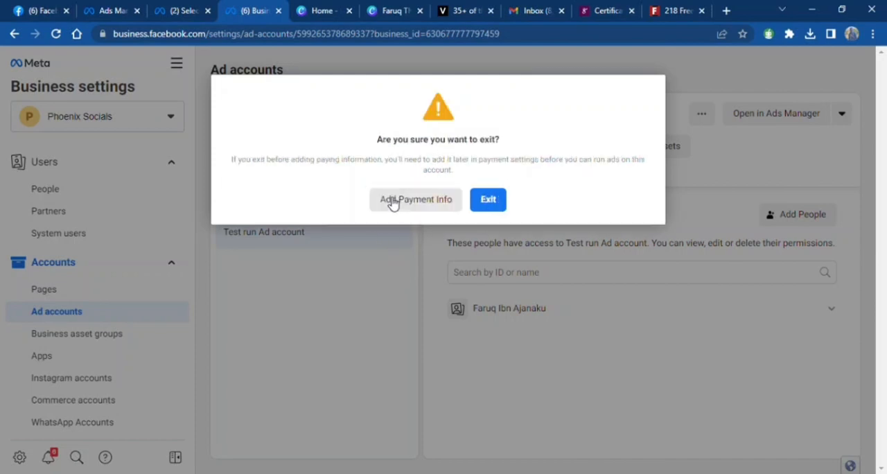
pyautogui.click(499, 200)
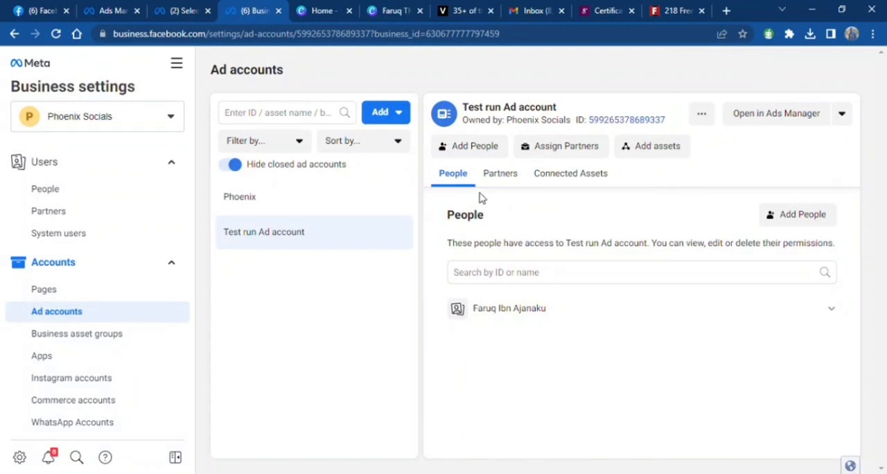
# - Open Ads Manager and switch from the Phoenix account to Test run Ad account
pyautogui.scroll(-2, 108, 361)
pyautogui.scroll(-2, 107, 364)
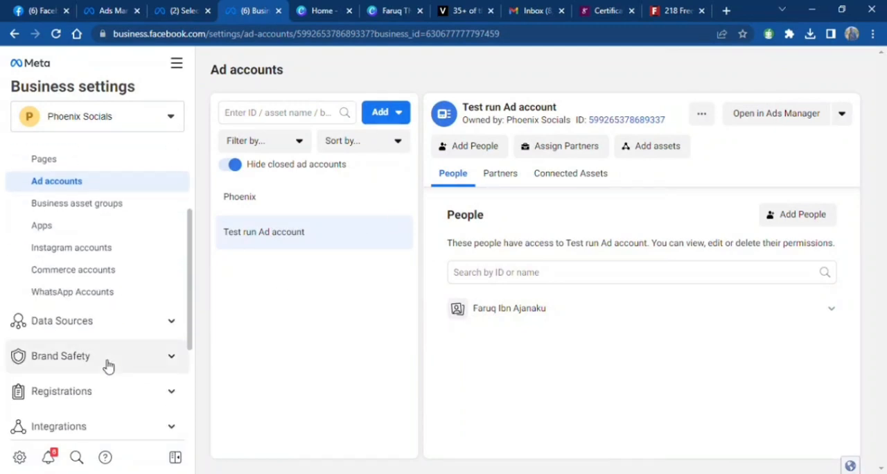
pyautogui.scroll(4, 109, 365)
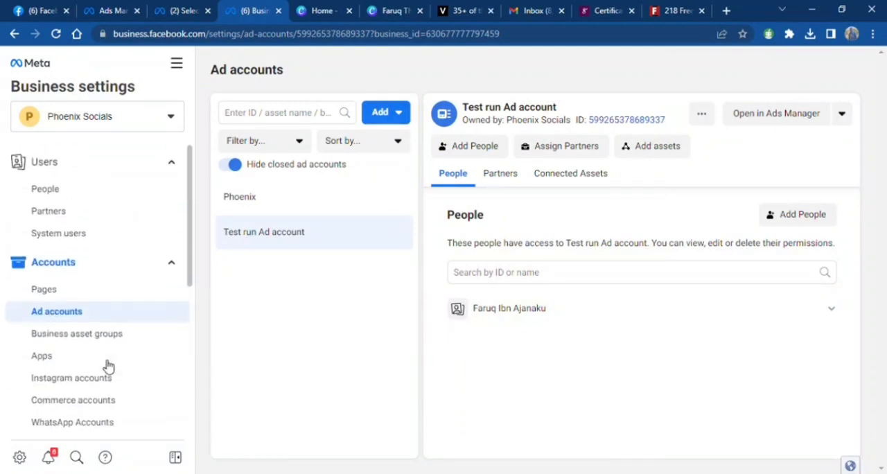
pyautogui.click(180, 66)
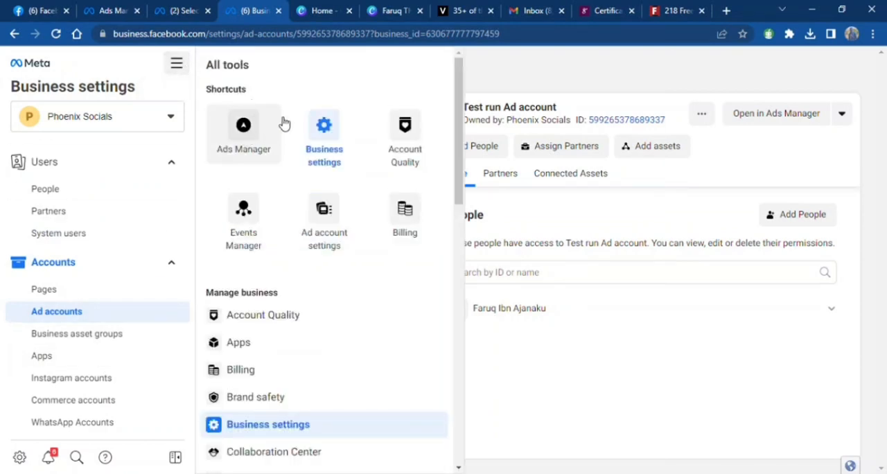
pyautogui.click(247, 131)
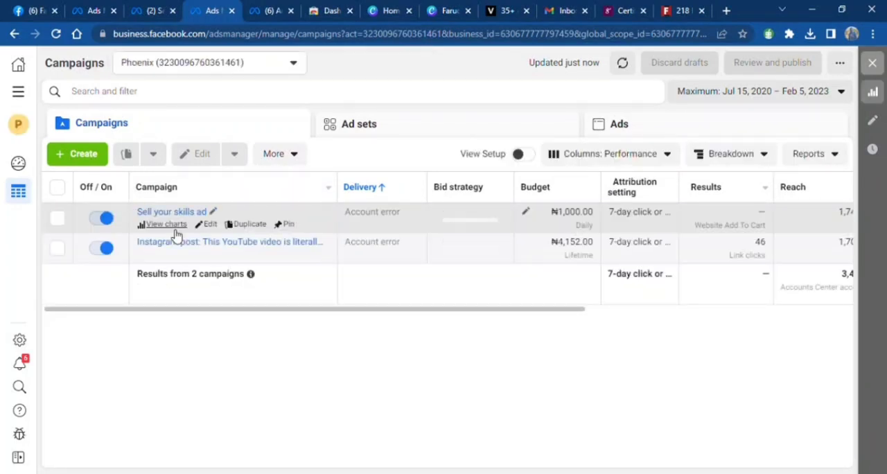
pyautogui.click(252, 62)
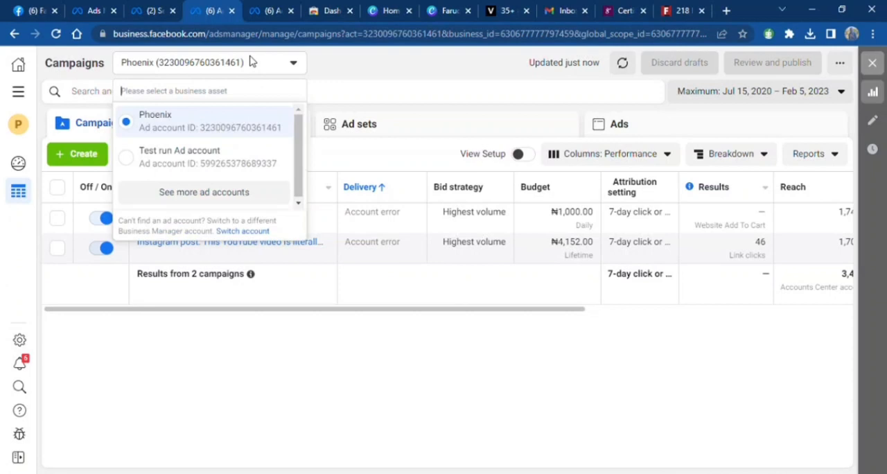
pyautogui.click(135, 166)
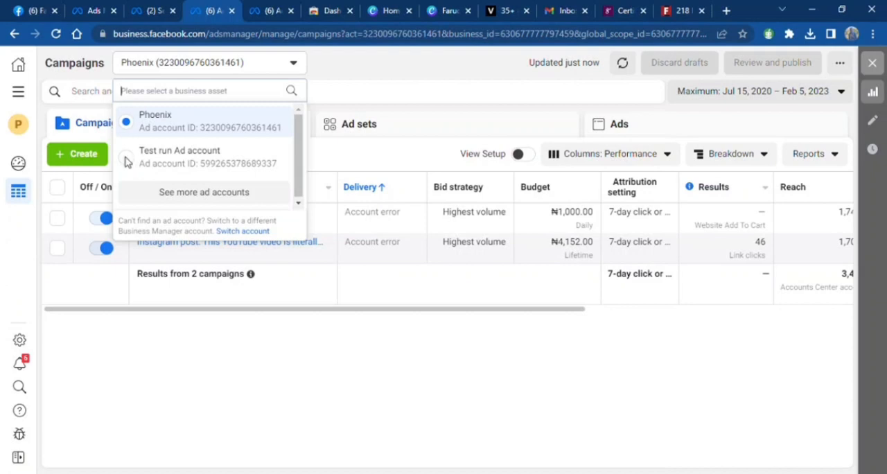
pyautogui.click(127, 162)
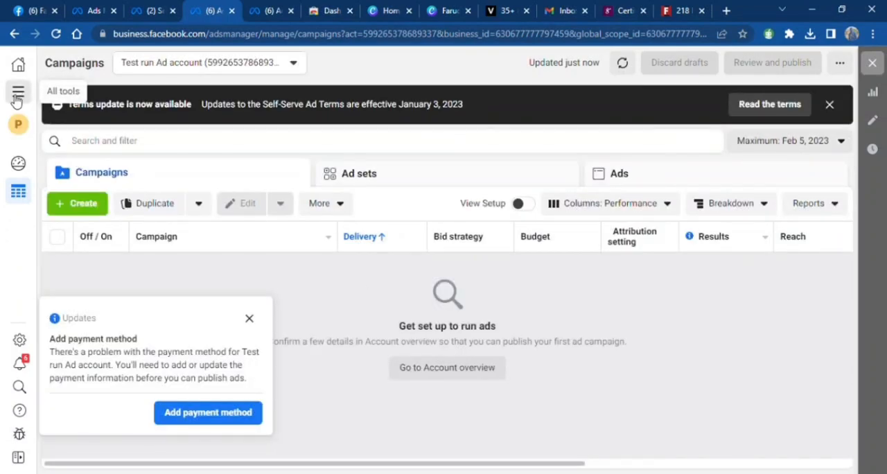
# - Open the billing payment settings for Test run Ad account
pyautogui.click(18, 96)
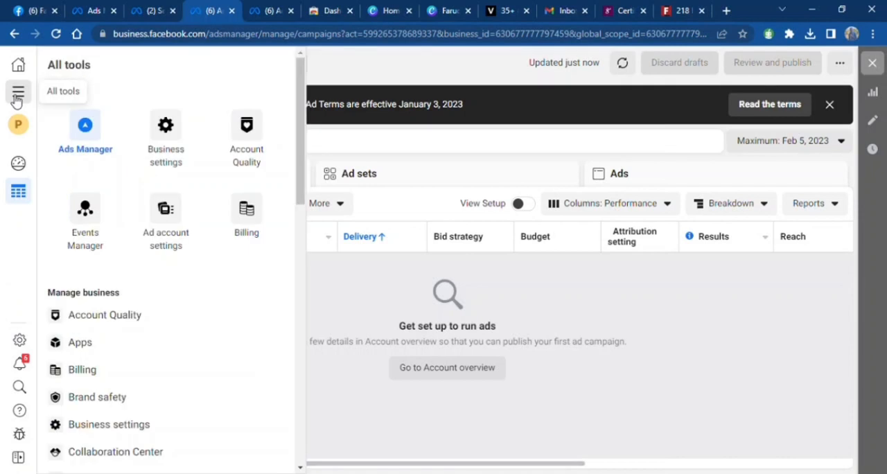
pyautogui.click(241, 249)
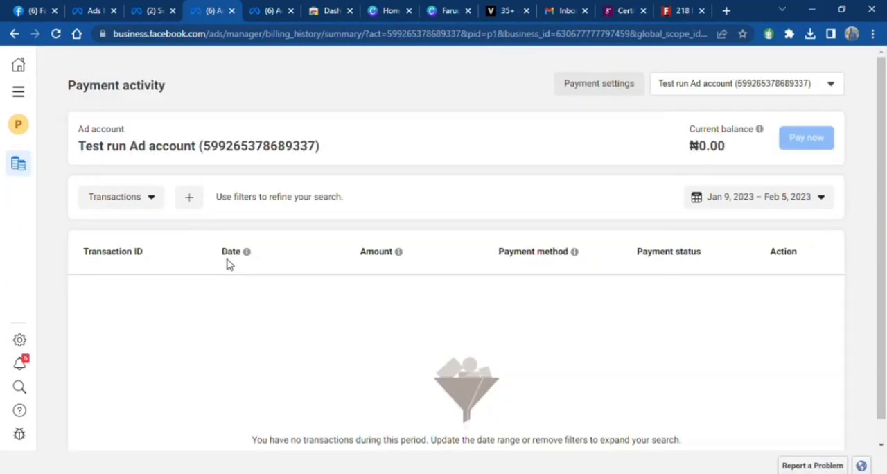
pyautogui.click(611, 96)
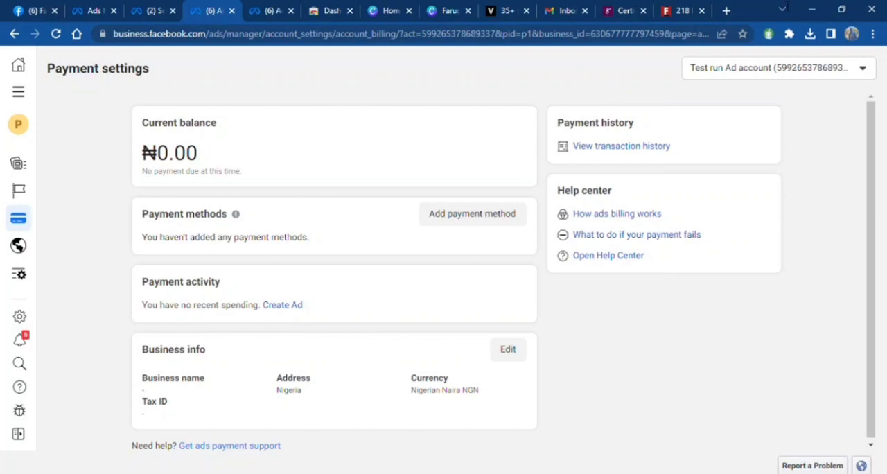
# - Start adding a payment method, accept the preset location and currency, and choose Naira Payment with MasterCard/VISA
pyautogui.click(453, 215)
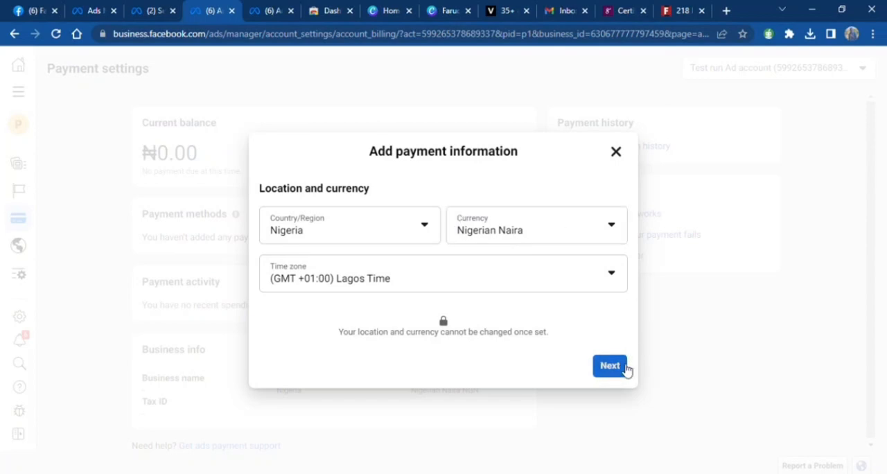
pyautogui.click(622, 368)
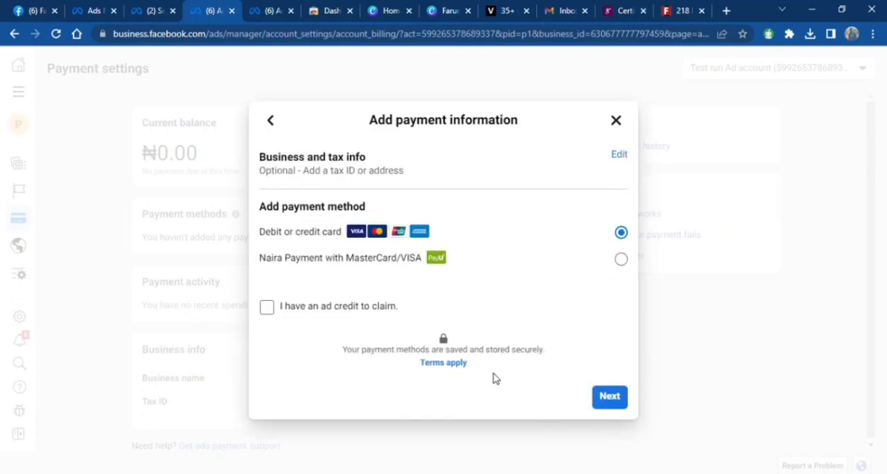
pyautogui.click(630, 266)
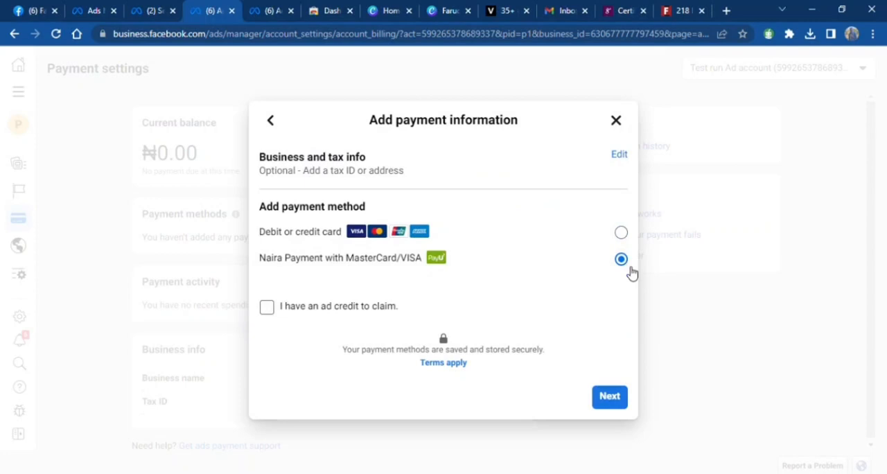
pyautogui.click(607, 397)
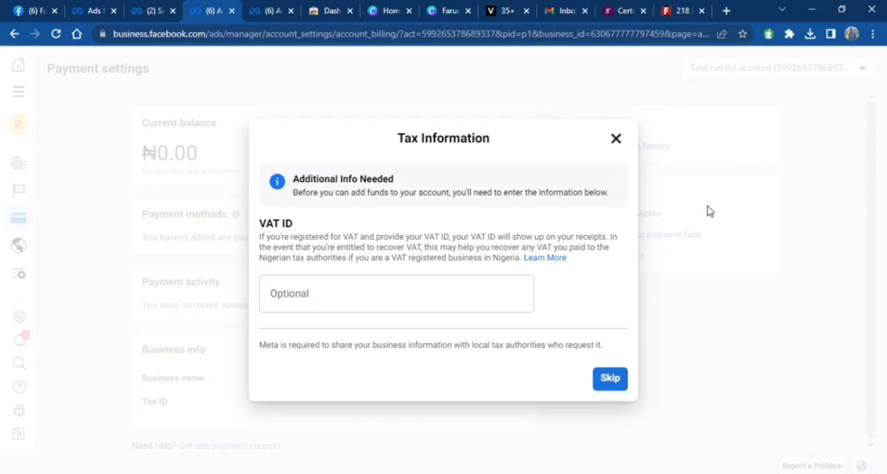
# - Skip the optional VAT ID, proceed with the 4,500.00 amount to the PayU page, and close the dialog without paying
pyautogui.click(619, 386)
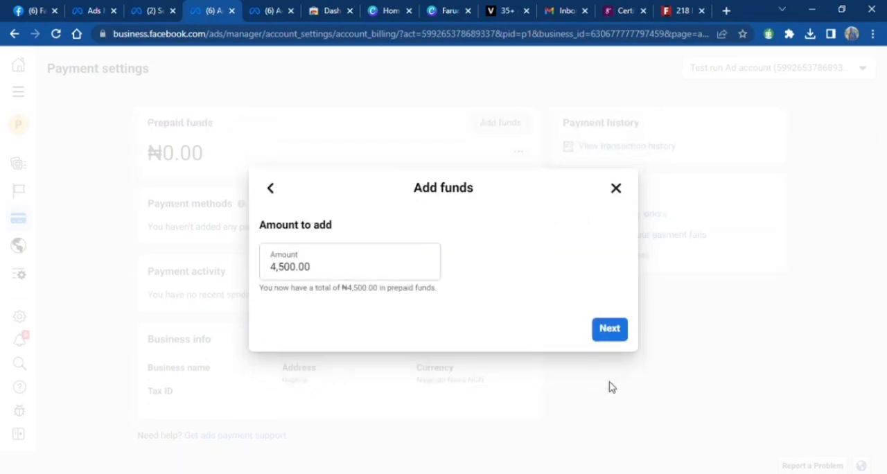
pyautogui.click(613, 340)
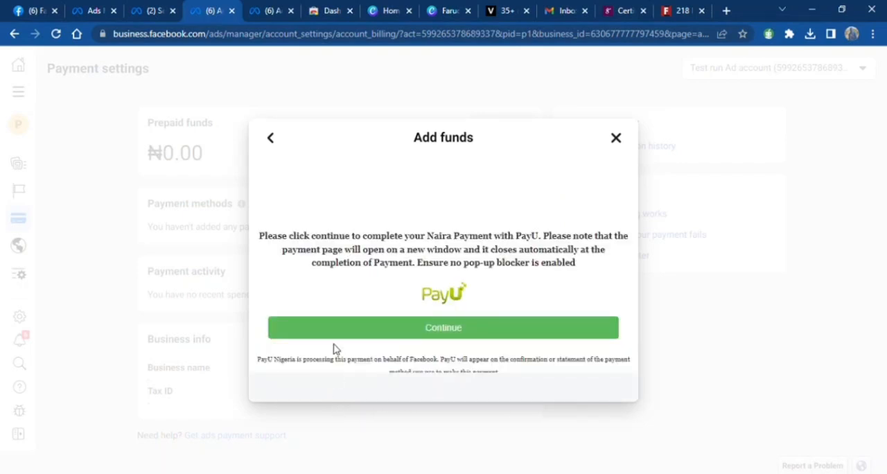
pyautogui.click(621, 144)
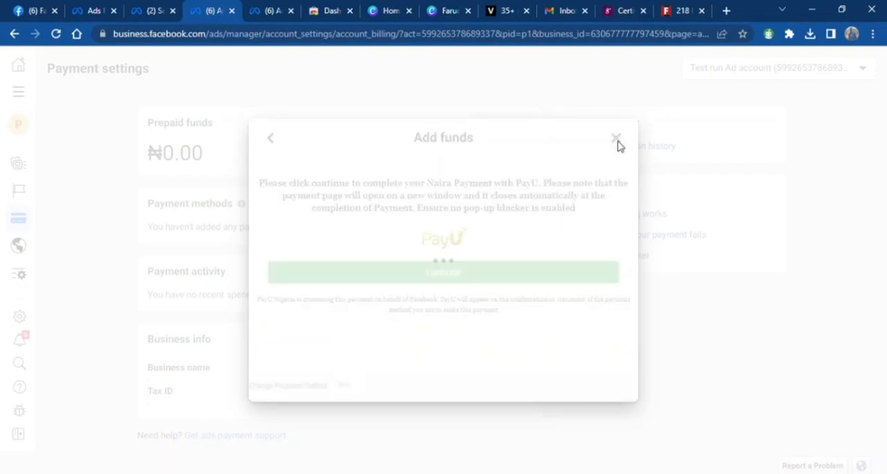